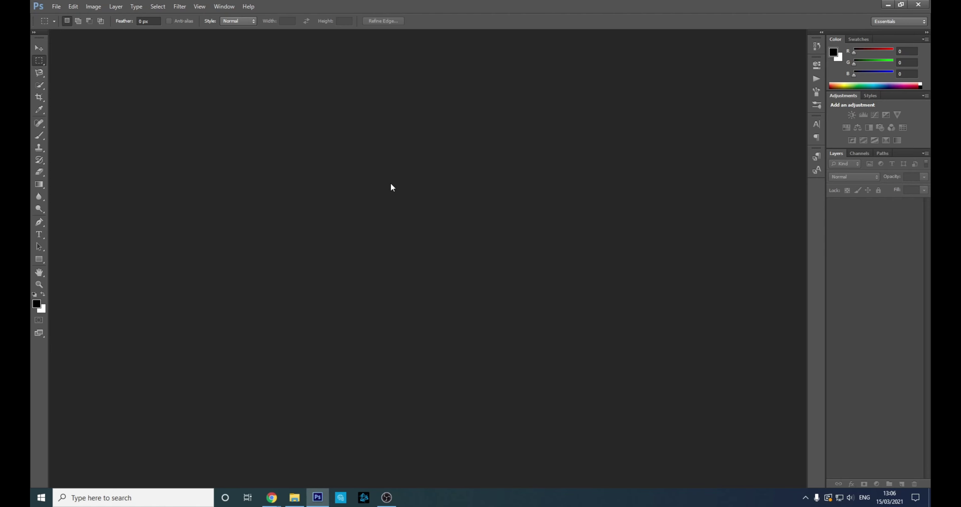
- Create a new document 3000 px wide, 3000 px high, at 300 pixels per inch
{"action": "left_click", "coordinate": [56, 6]}
{"action": "left_click", "coordinate": [64, 17]}
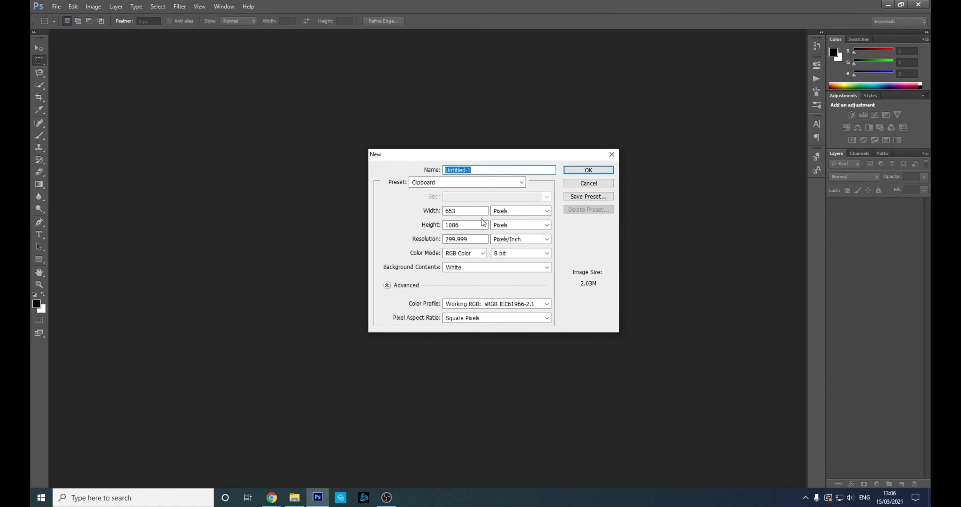
{"action": "double_click", "coordinate": [462, 211]}
{"action": "type", "text": "3000"}
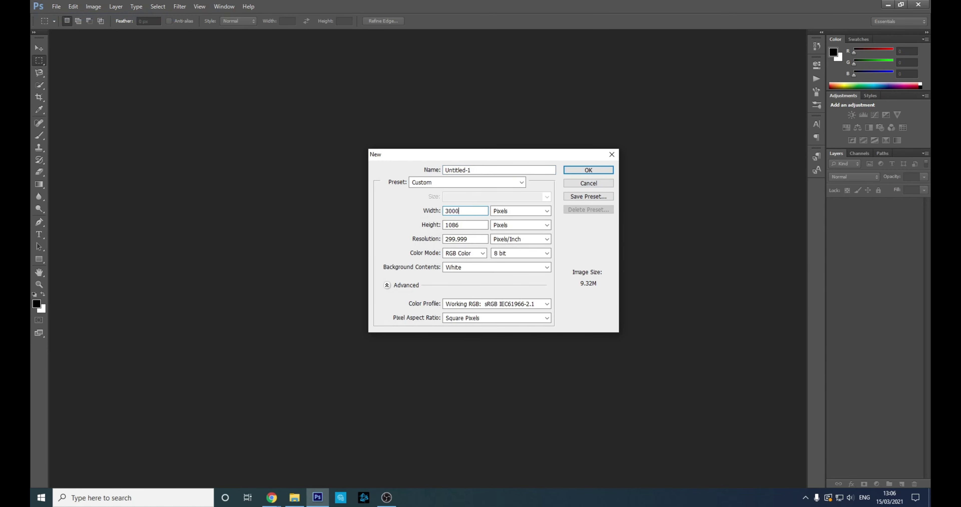
{"action": "key", "text": "Tab"}
{"action": "key", "text": "Tab"}
{"action": "type", "text": "3000"}
{"action": "key", "text": "Tab"}
{"action": "key", "text": "Tab"}
{"action": "key", "text": "Tab"}
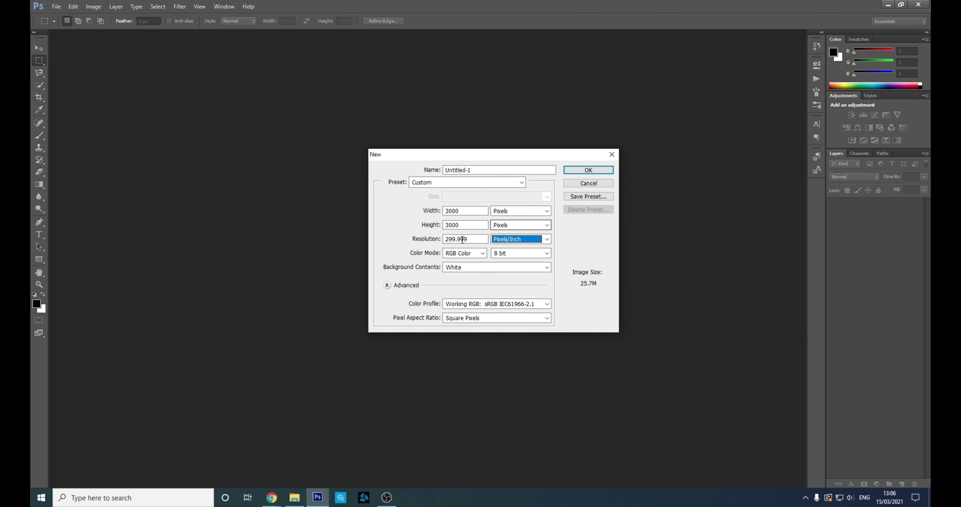
{"action": "double_click", "coordinate": [462, 239]}
{"action": "type", "text": "300"}
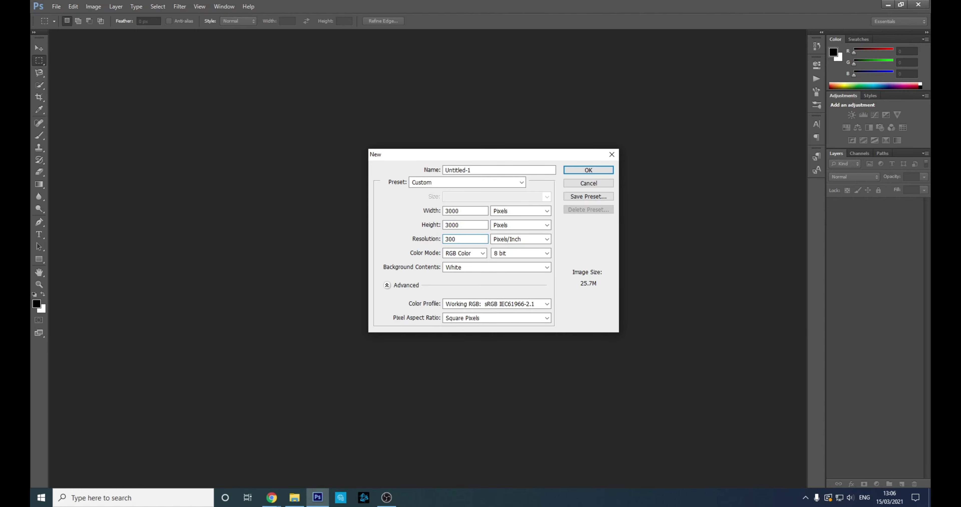
{"action": "key", "text": "Return"}
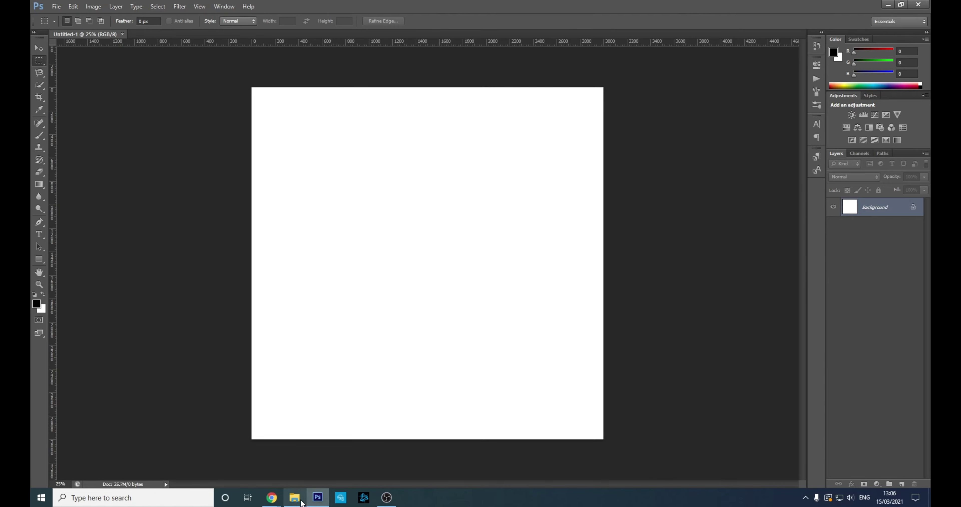
- Place a reddish wood texture image, enlarge it over the canvas, then delete it again
{"action": "left_click", "coordinate": [295, 497]}
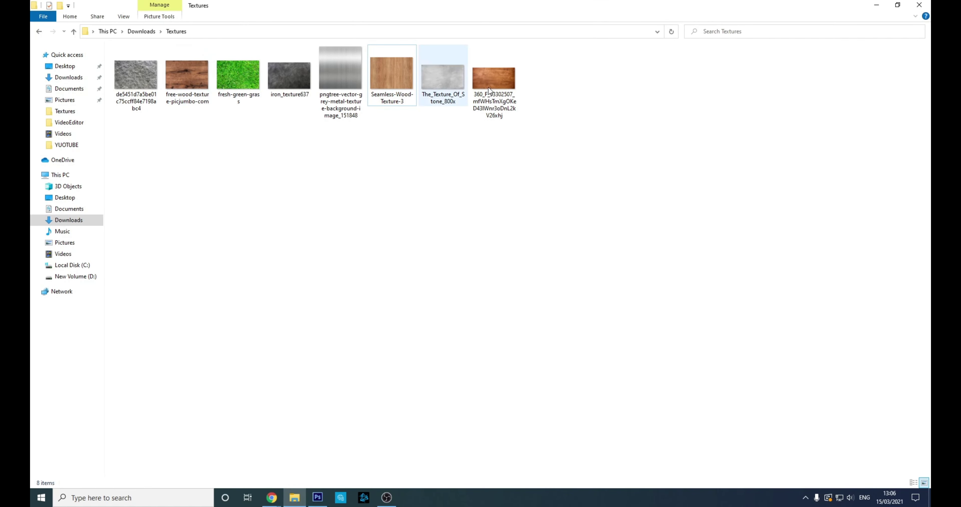
{"action": "left_click_drag", "start_coordinate": [489, 79], "coordinate": [419, 244]}
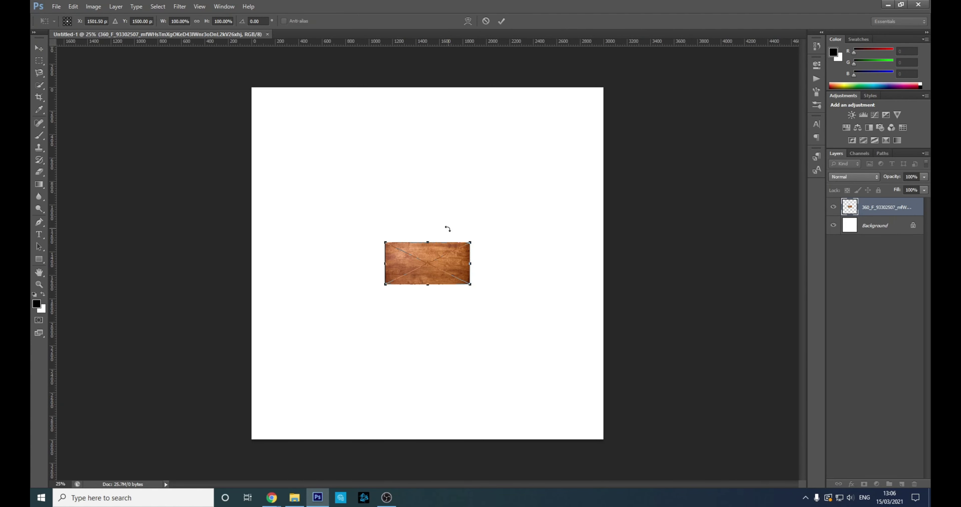
{"action": "left_click_drag", "start_coordinate": [475, 243], "coordinate": [793, 83]}
{"action": "key", "text": "Return"}
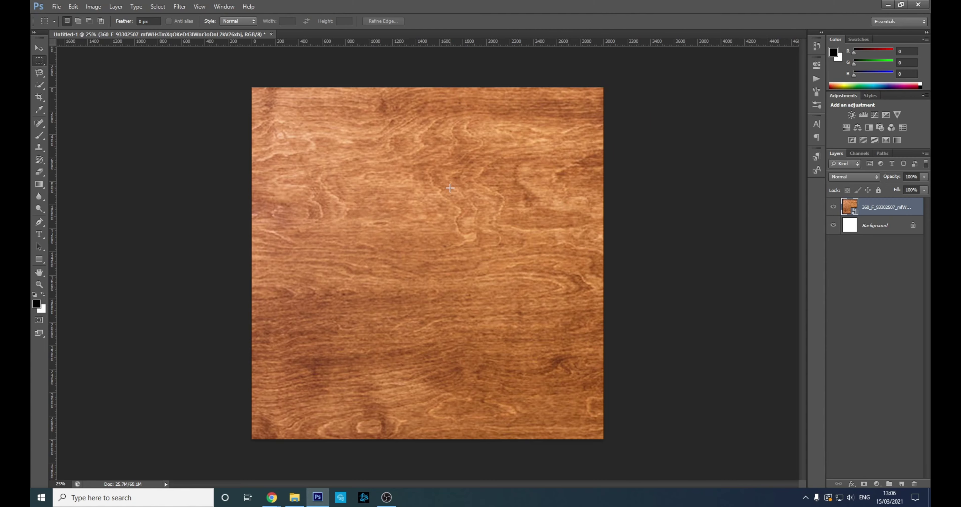
{"action": "key", "text": "Delete"}
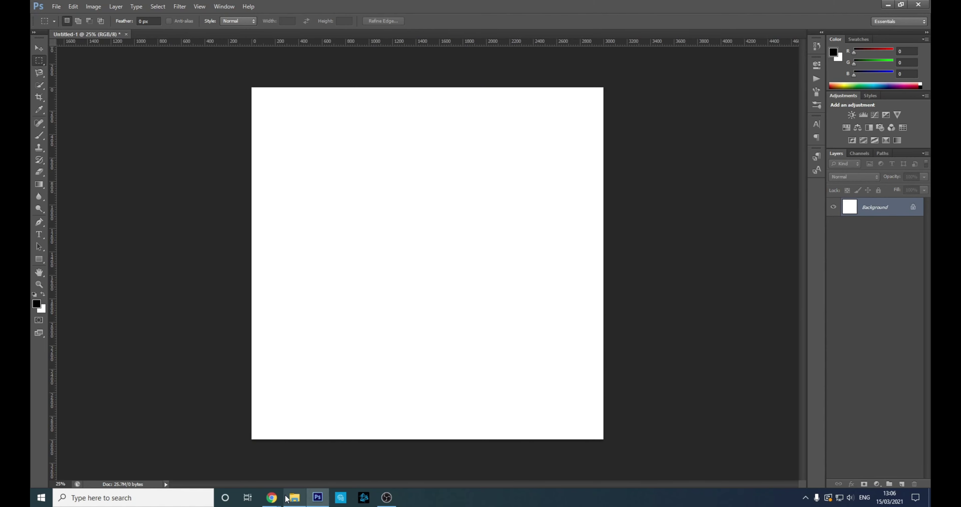
- Place the free-wood-texture image and scale the planks to cover the whole canvas
{"action": "left_click", "coordinate": [287, 498]}
{"action": "left_click_drag", "start_coordinate": [189, 77], "coordinate": [409, 267]}
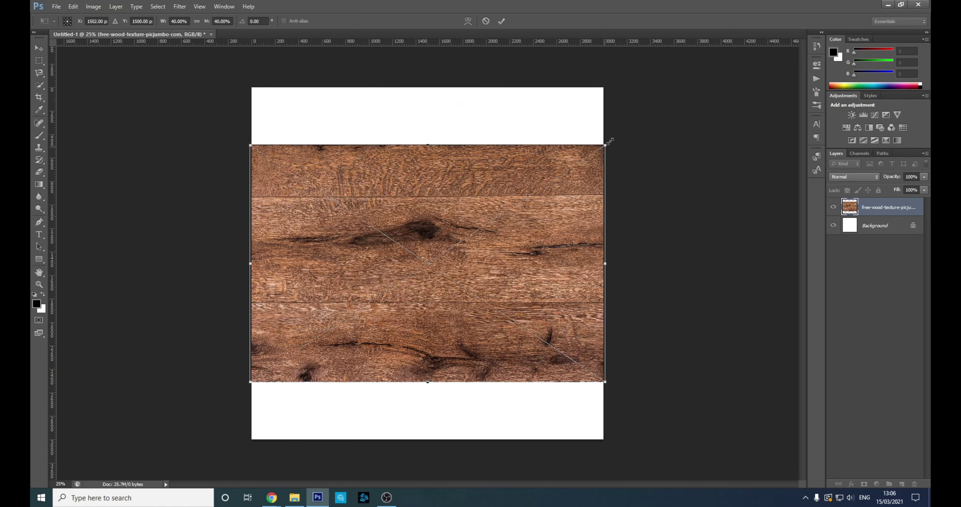
{"action": "left_click_drag", "start_coordinate": [609, 141], "coordinate": [705, 79]}
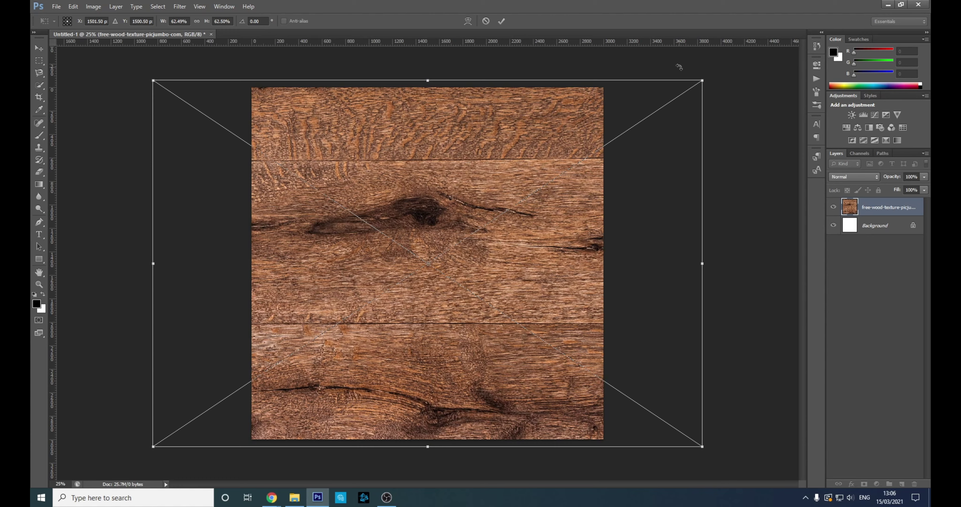
{"action": "key", "text": "Return"}
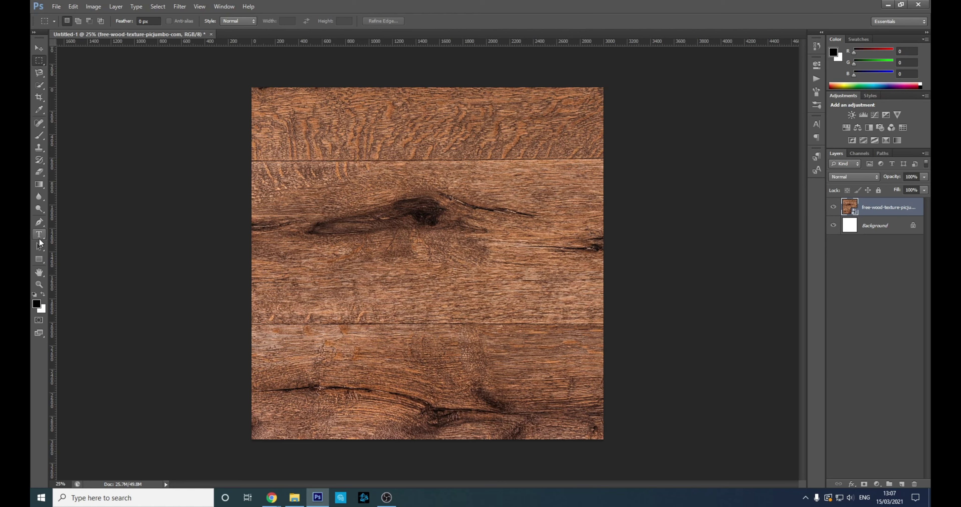
- Add a text box reading 'Emboss' in the Blanchope script font
{"action": "left_click", "coordinate": [39, 234]}
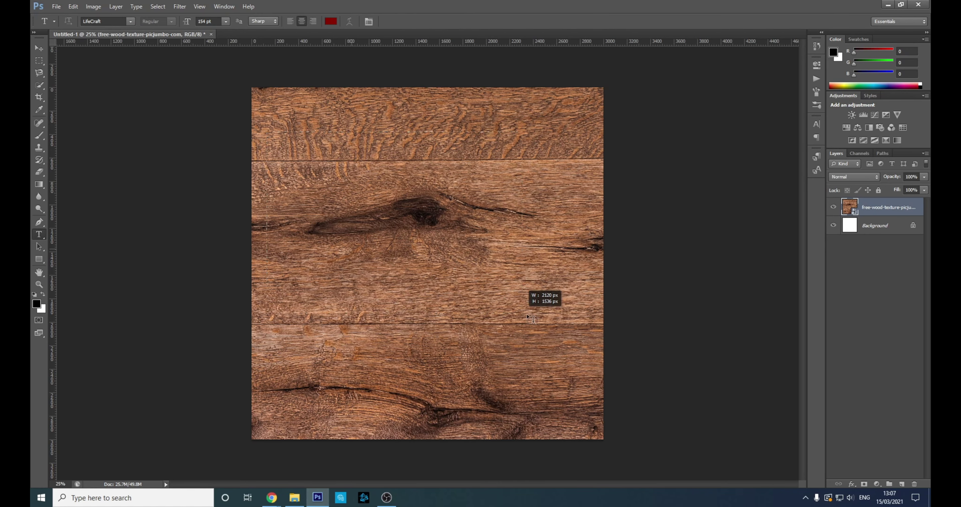
{"action": "left_click_drag", "start_coordinate": [266, 130], "coordinate": [588, 386]}
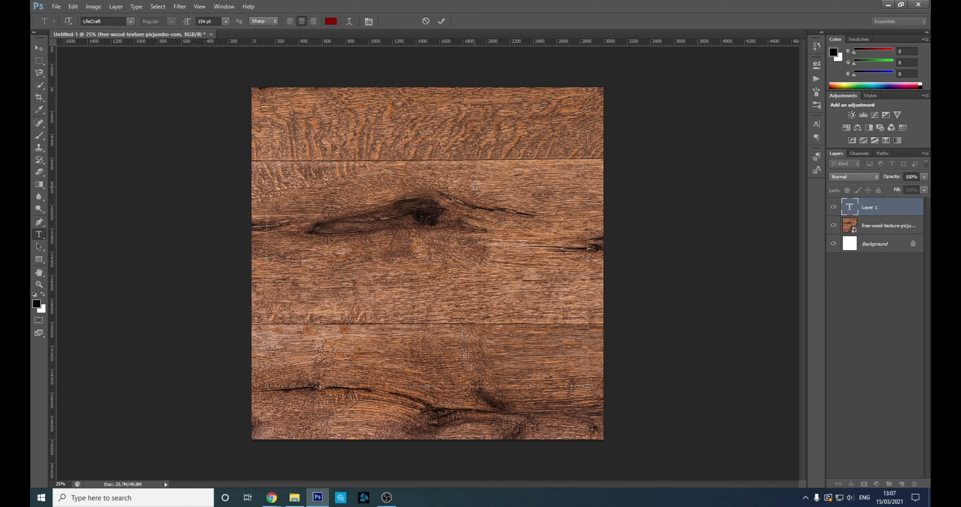
{"action": "type", "text": "Emboss"}
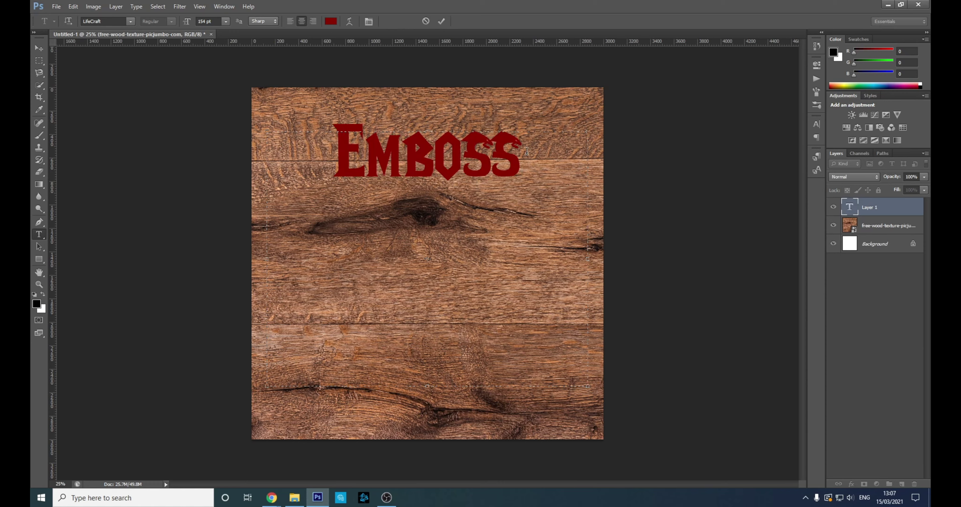
{"action": "left_click_drag", "start_coordinate": [526, 151], "coordinate": [333, 153]}
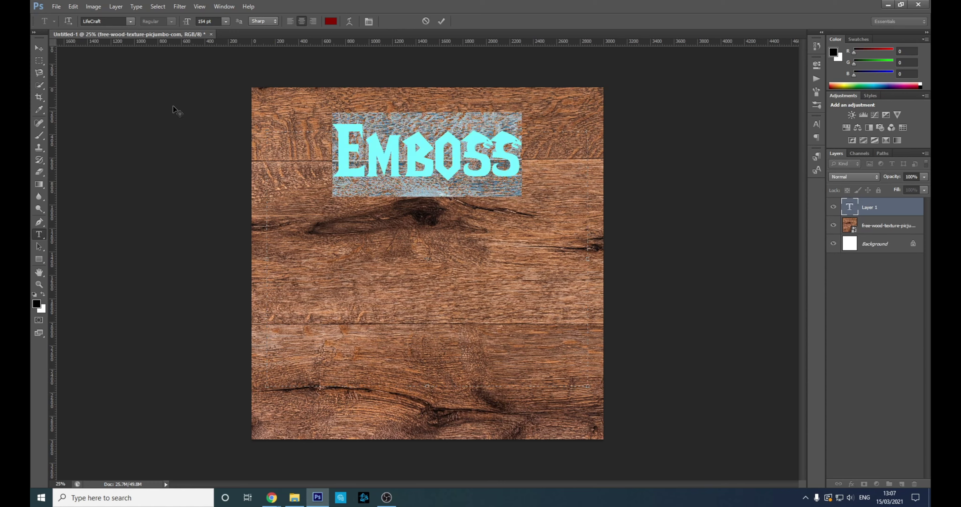
{"action": "left_click", "coordinate": [130, 21]}
{"action": "scroll", "coordinate": [186, 95], "scroll_direction": "up", "scroll_amount": 12}
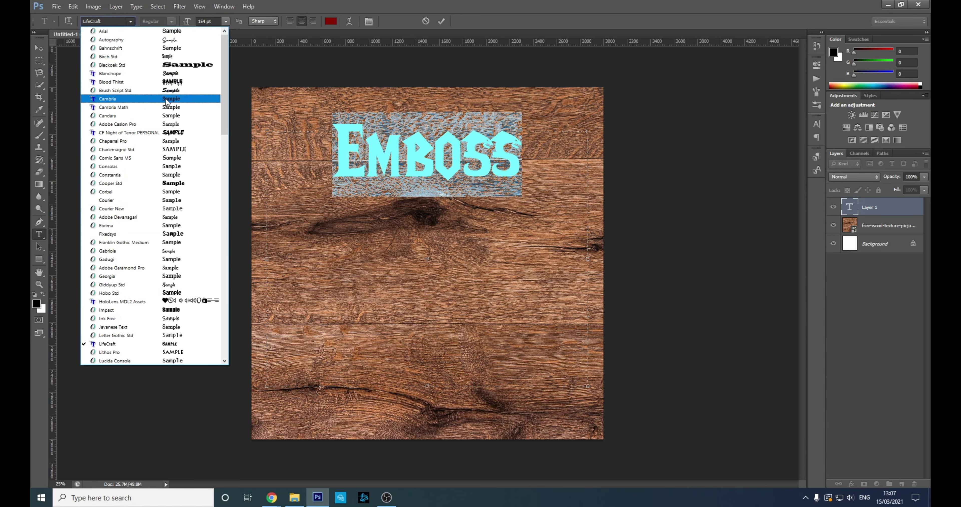
{"action": "left_click", "coordinate": [174, 74]}
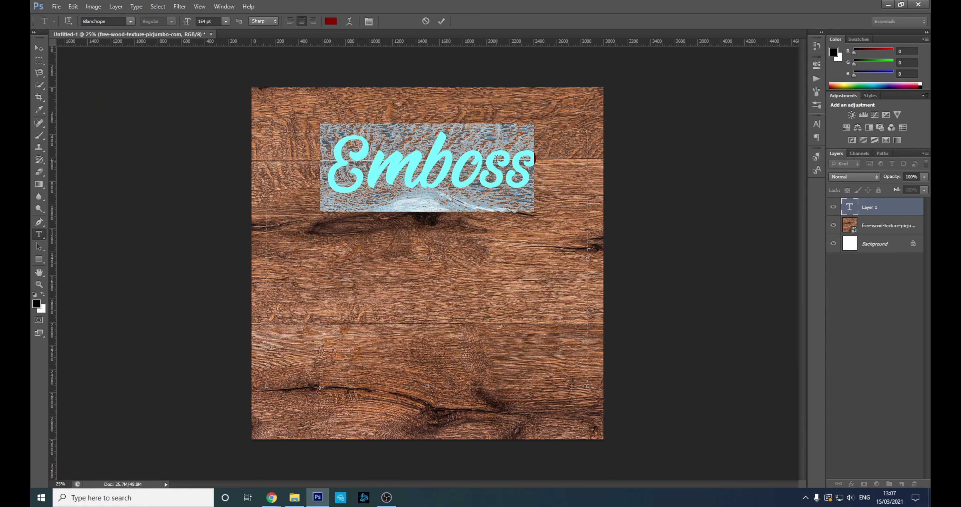
{"action": "left_click", "coordinate": [513, 228]}
- Make all of the Emboss text black
{"action": "key", "text": "ctrl+a"}
{"action": "left_click", "coordinate": [331, 21]}
{"action": "left_click_drag", "start_coordinate": [607, 197], "coordinate": [602, 284]}
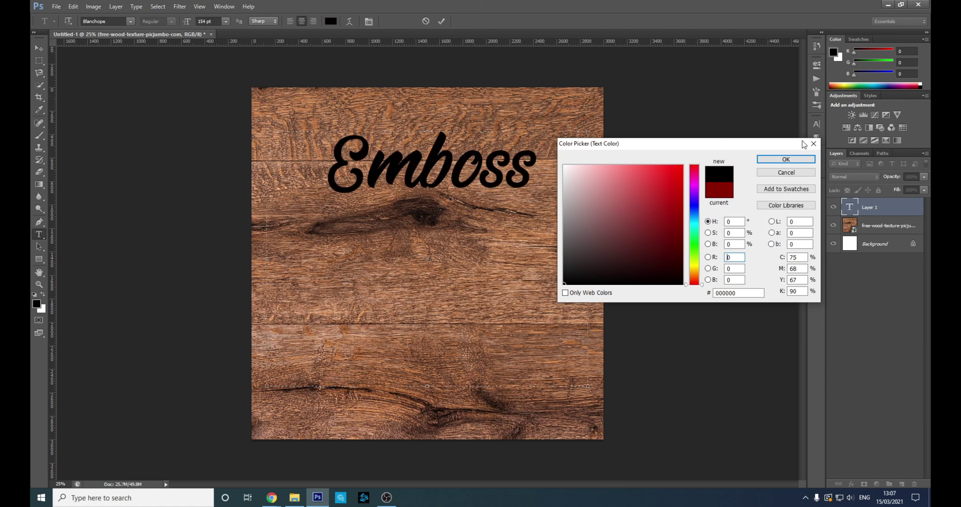
{"action": "left_click", "coordinate": [785, 159]}
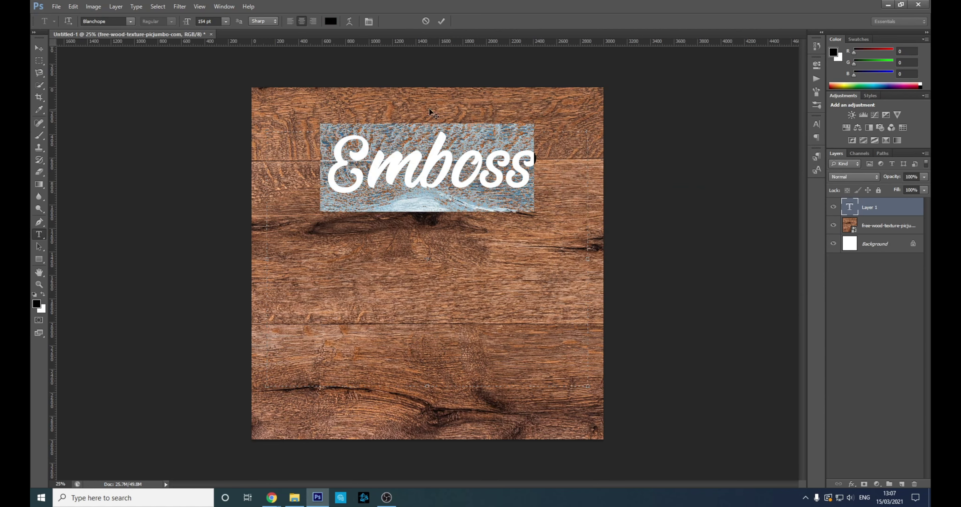
- Enlarge the Emboss text to 202 pt and commit the edit
{"action": "left_click", "coordinate": [216, 22]}
{"action": "scroll", "coordinate": [214, 21], "scroll_direction": "up", "scroll_amount": 14}
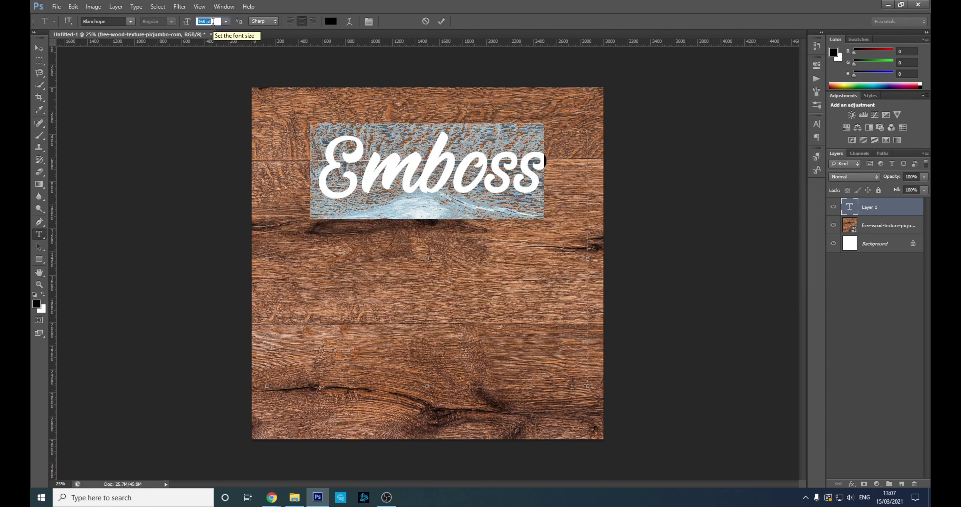
{"action": "scroll", "coordinate": [213, 21], "scroll_direction": "up", "scroll_amount": 18}
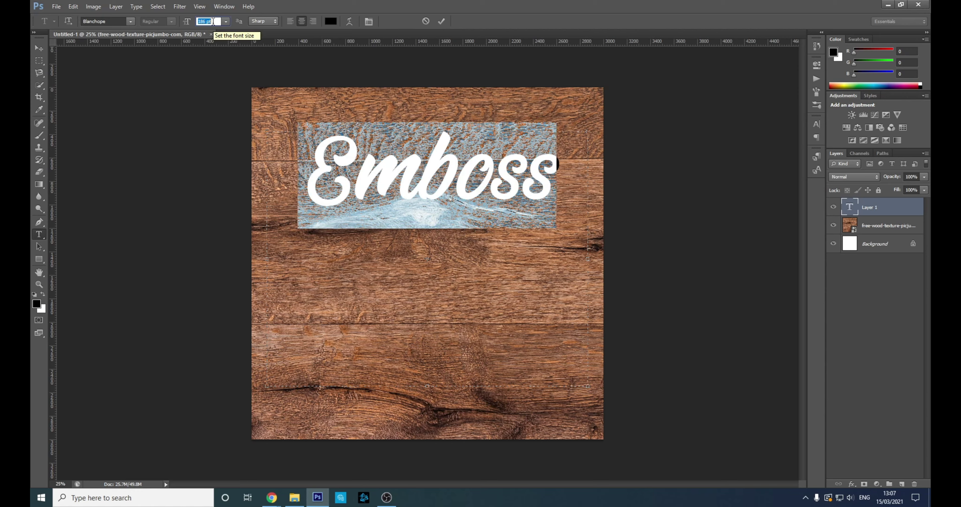
{"action": "scroll", "coordinate": [213, 21], "scroll_direction": "up", "scroll_amount": 10}
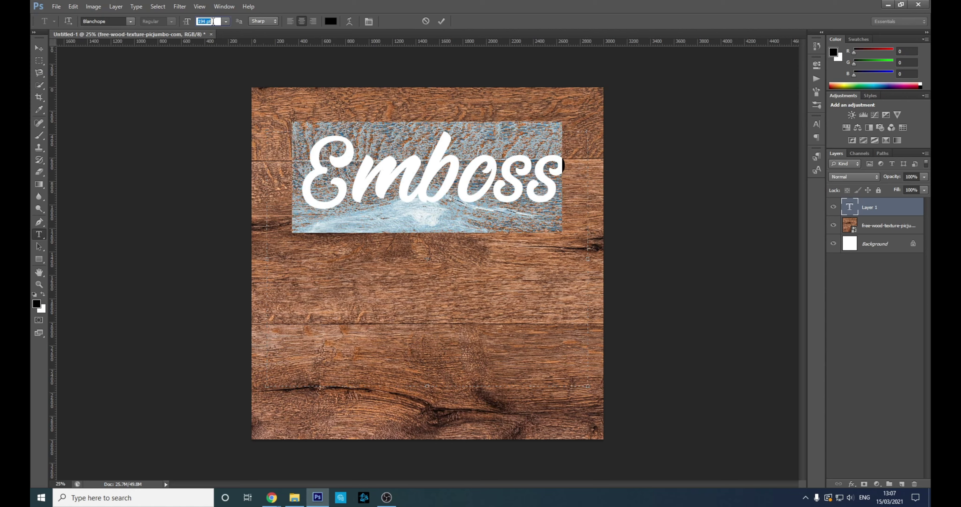
{"action": "scroll", "coordinate": [213, 22], "scroll_direction": "up", "scroll_amount": 5}
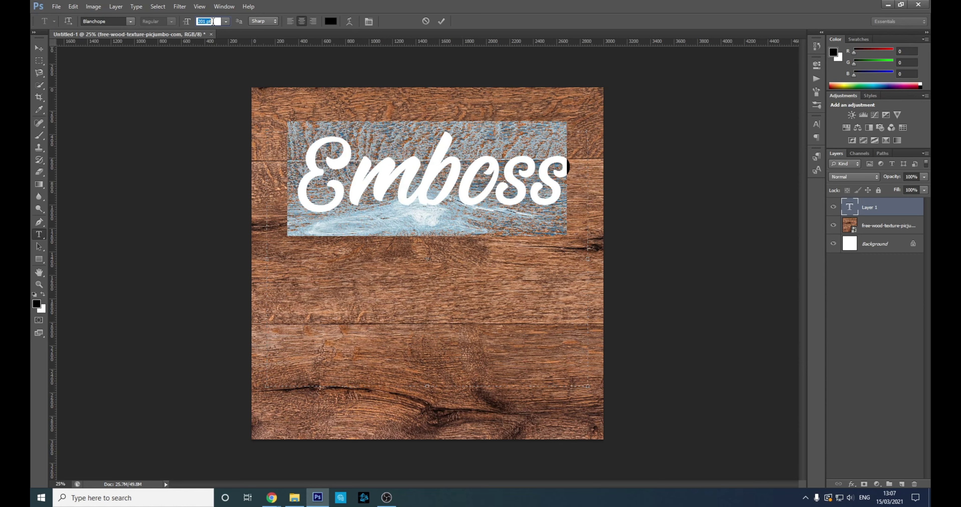
{"action": "scroll", "coordinate": [213, 22], "scroll_direction": "up", "scroll_amount": 1}
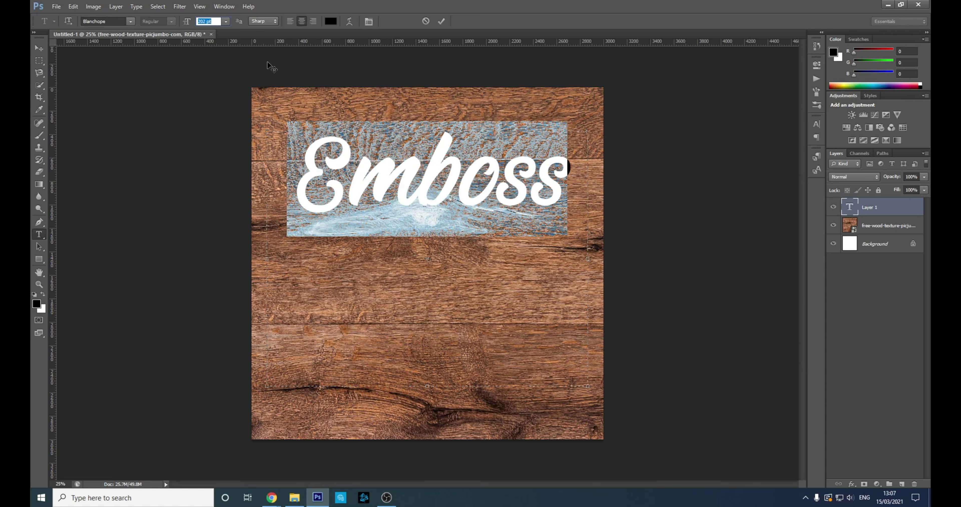
{"action": "left_click", "coordinate": [421, 188]}
{"action": "left_click", "coordinate": [39, 47]}
- Move the text lower and apply a Chisel Hard Bevel & Emboss at 388% depth, 13 px size
{"action": "left_click_drag", "start_coordinate": [440, 168], "coordinate": [442, 228]}
{"action": "double_click", "coordinate": [903, 207]}
{"action": "left_click", "coordinate": [630, 179]}
{"action": "left_click_drag", "start_coordinate": [733, 194], "coordinate": [734, 217]}
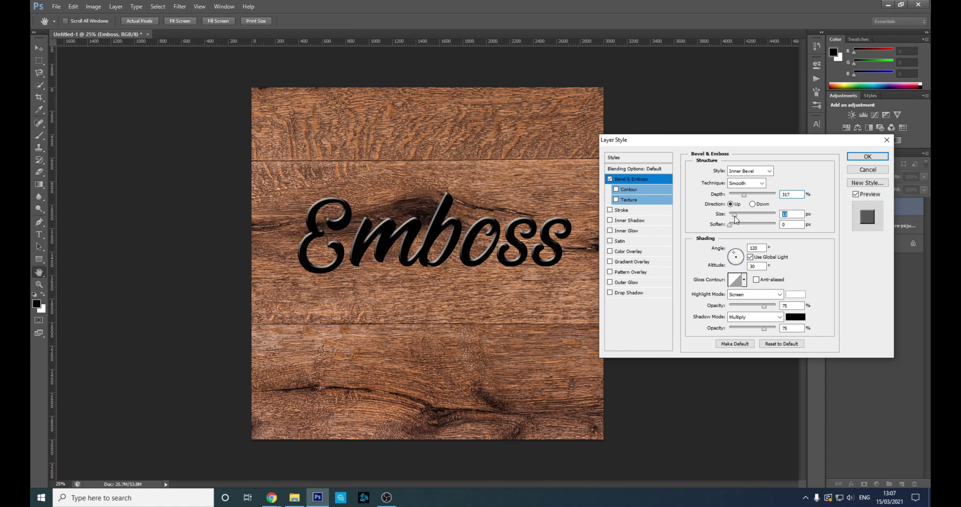
{"action": "left_click", "coordinate": [739, 183]}
{"action": "left_click", "coordinate": [746, 197]}
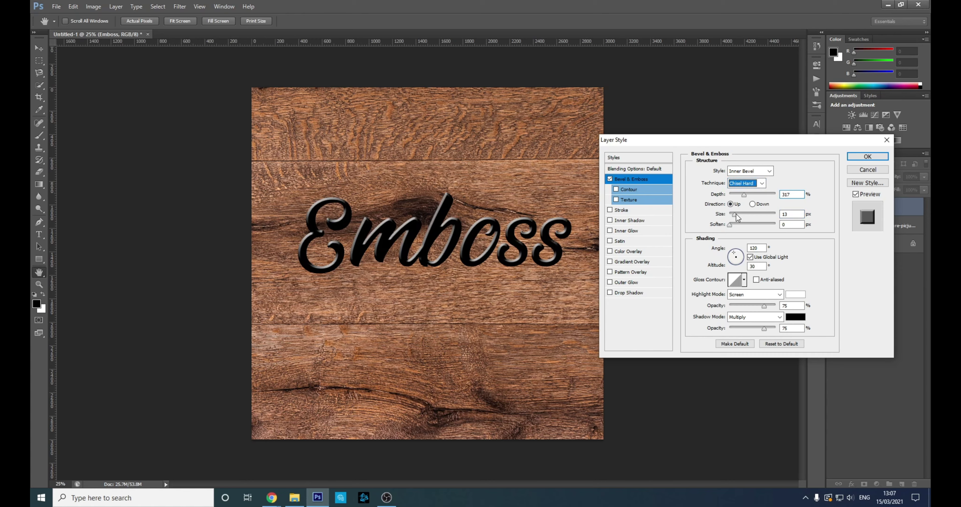
{"action": "left_click_drag", "start_coordinate": [736, 214], "coordinate": [746, 194]}
{"action": "mouse_move", "coordinate": [734, 227]}
{"action": "left_mouse_down"}
{"action": "mouse_move", "coordinate": [761, 226]}
{"action": "mouse_move", "coordinate": [724, 224]}
{"action": "mouse_move", "coordinate": [735, 216]}
{"action": "left_mouse_up"}
{"action": "left_click_drag", "start_coordinate": [745, 195], "coordinate": [747, 195]}
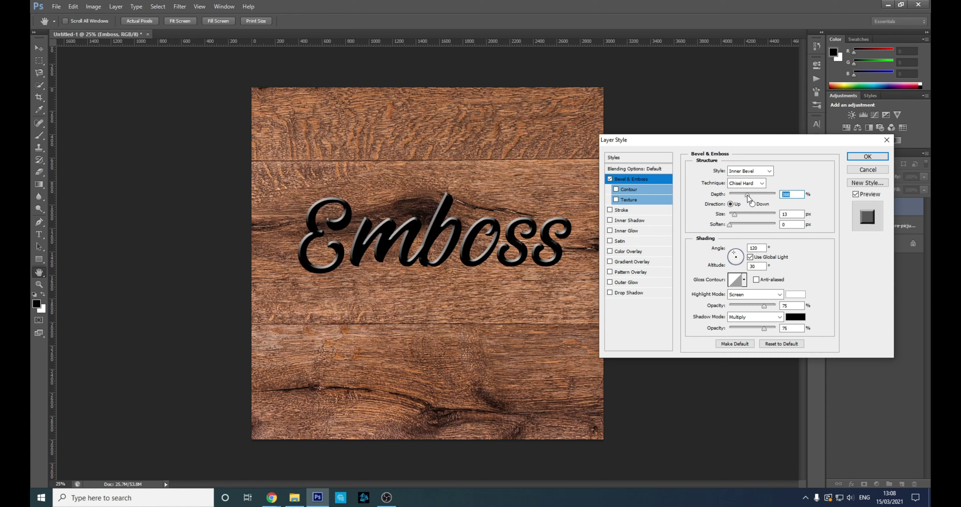
{"action": "left_click", "coordinate": [867, 156]}
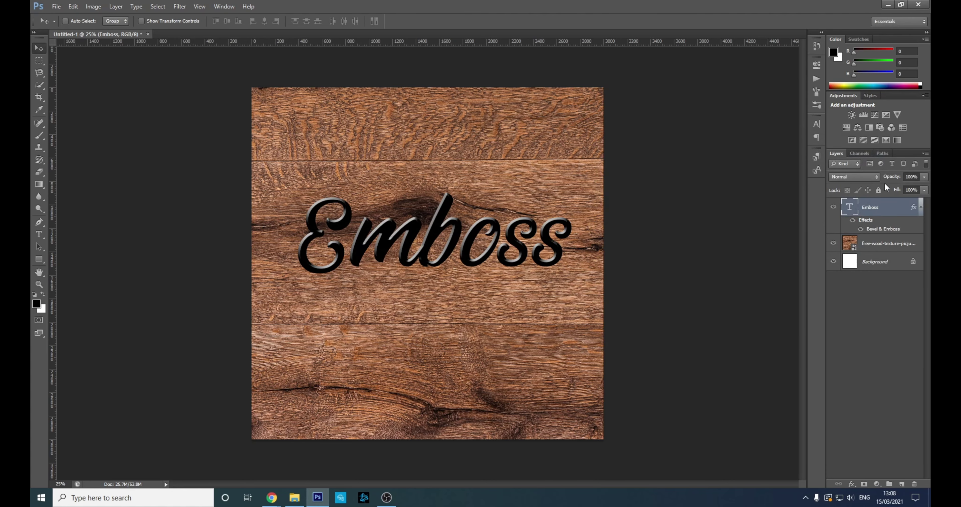
- Try Overlay and Hard Light on the text layer, then settle on Soft Light blending
{"action": "scroll", "coordinate": [427, 261], "scroll_direction": "up", "scroll_amount": 3}
{"action": "left_click", "coordinate": [854, 177]}
{"action": "left_click", "coordinate": [837, 300]}
{"action": "left_click", "coordinate": [855, 177]}
{"action": "left_click", "coordinate": [855, 313]}
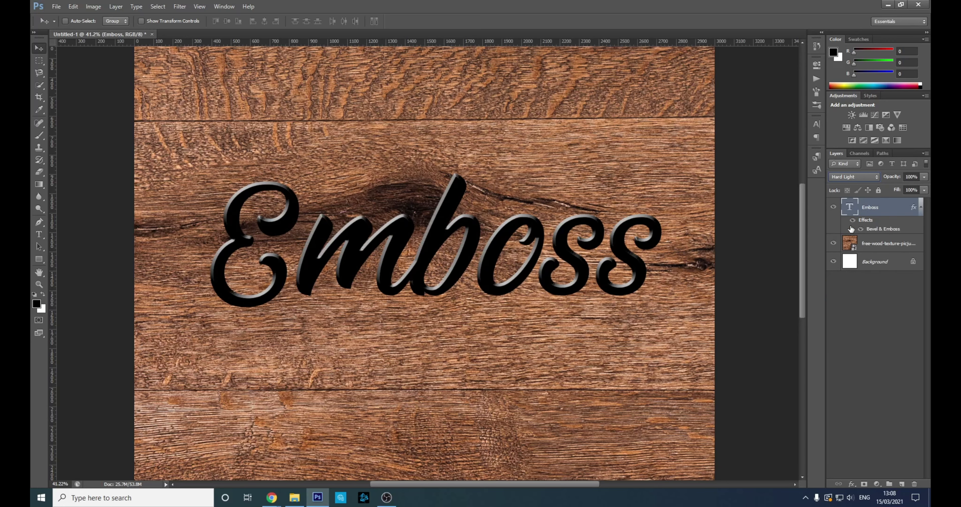
{"action": "left_click", "coordinate": [852, 176]}
{"action": "left_click", "coordinate": [851, 308]}
{"action": "scroll", "coordinate": [515, 210], "scroll_direction": "down", "scroll_amount": 3}
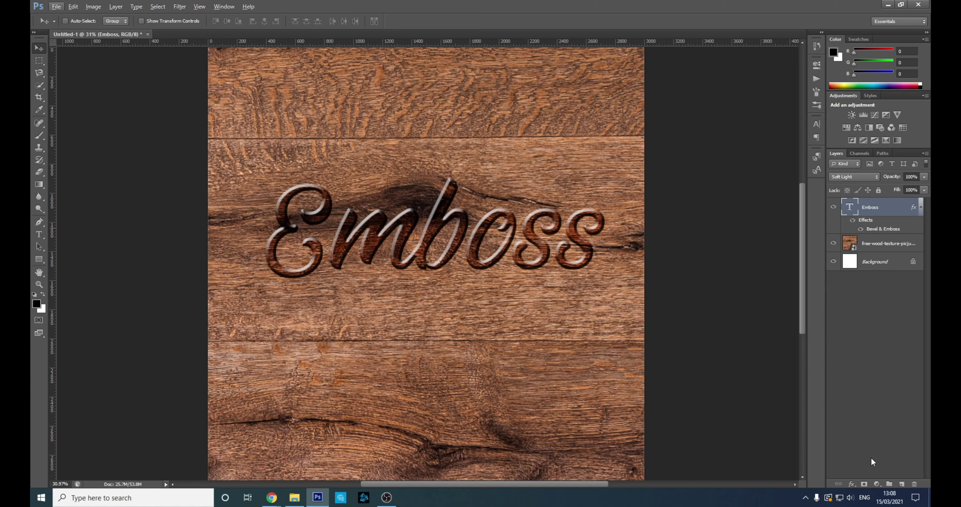
- Add a Drop Shadow with 100% opacity, 13 px distance, 2% spread and 29 px size
{"action": "left_click", "coordinate": [851, 483]}
{"action": "left_click", "coordinate": [858, 476]}
{"action": "left_click_drag", "start_coordinate": [728, 212], "coordinate": [731, 212]}
{"action": "left_click_drag", "start_coordinate": [726, 222], "coordinate": [727, 222]}
{"action": "left_click_drag", "start_coordinate": [728, 232], "coordinate": [734, 232]}
{"action": "left_click_drag", "start_coordinate": [760, 183], "coordinate": [774, 181]}
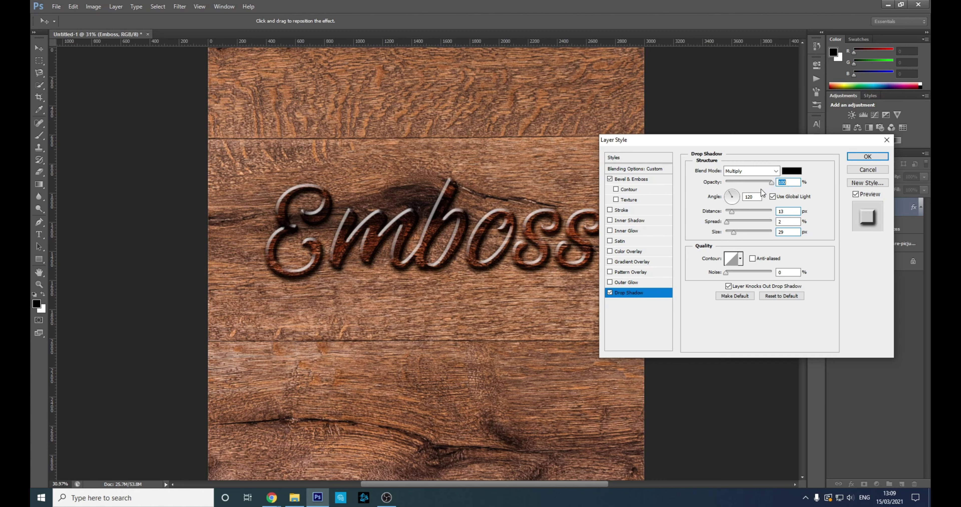
- Raise the shadow distance to 16 px and spread to 5%, apply it, and move the text lower
{"action": "mouse_move", "coordinate": [720, 140]}
{"action": "left_mouse_down"}
{"action": "mouse_move", "coordinate": [790, 152]}
{"action": "mouse_move", "coordinate": [735, 136]}
{"action": "left_mouse_up"}
{"action": "left_click_drag", "start_coordinate": [744, 211], "coordinate": [750, 211]}
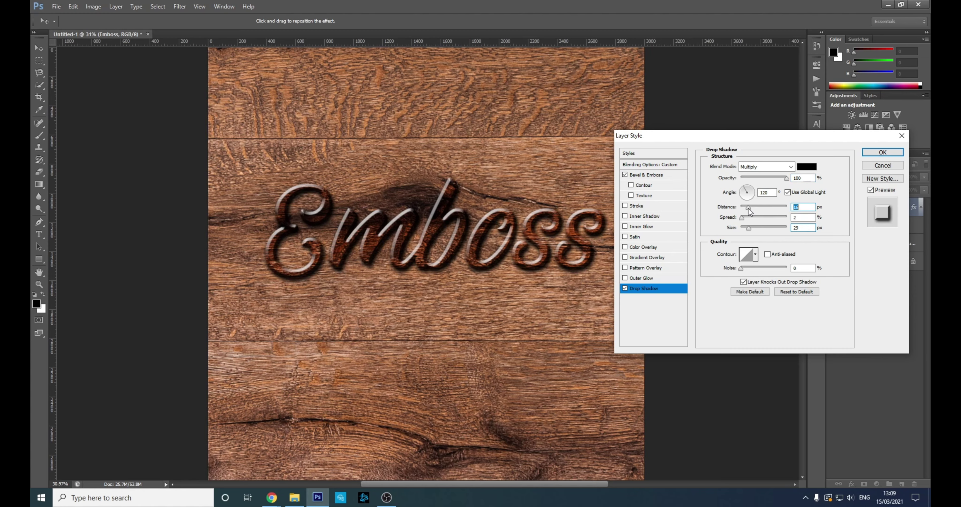
{"action": "left_click_drag", "start_coordinate": [742, 220], "coordinate": [747, 228]}
{"action": "key", "text": "Return"}
{"action": "scroll", "coordinate": [434, 255], "scroll_direction": "down", "scroll_amount": 2}
{"action": "left_click_drag", "start_coordinate": [408, 238], "coordinate": [412, 292]}
- Scroll the view to check the Emboss text below the dark knot
{"action": "scroll", "coordinate": [468, 212], "scroll_direction": "up", "scroll_amount": 2}
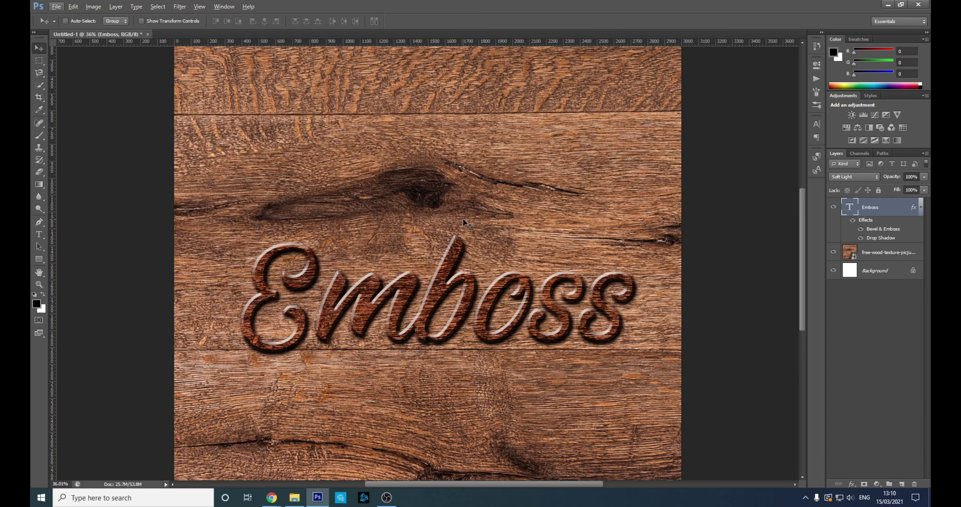
{"action": "scroll", "coordinate": [295, 262], "scroll_direction": "down", "scroll_amount": 4}
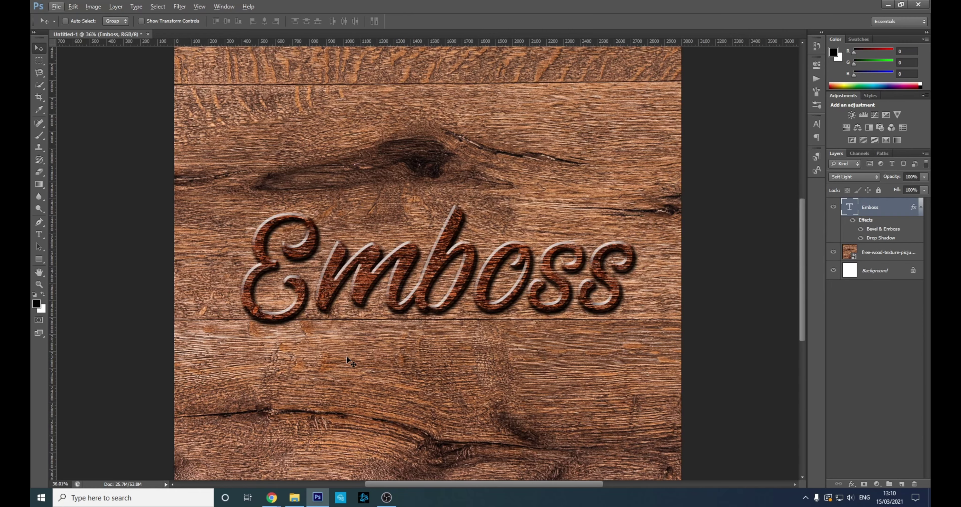
{"action": "scroll", "coordinate": [350, 360], "scroll_direction": "down", "scroll_amount": 2}
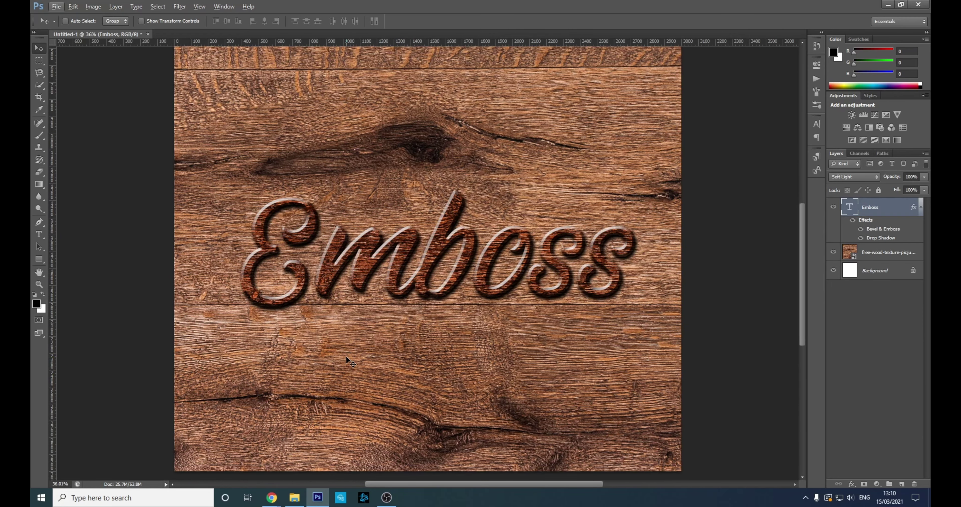